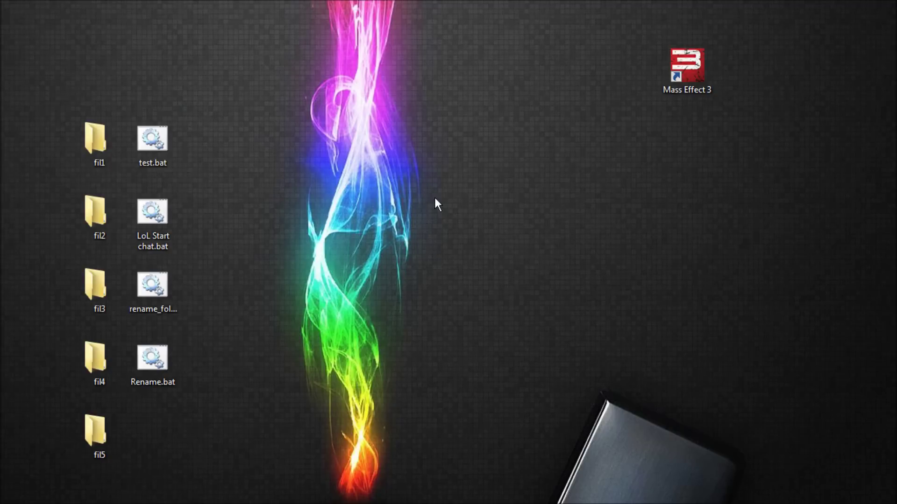
# - Drag the Mass Effect 3 shortcut from the top right to near the desktop centre
pyautogui.moveTo(689, 75); pyautogui.dragTo(591, 173)
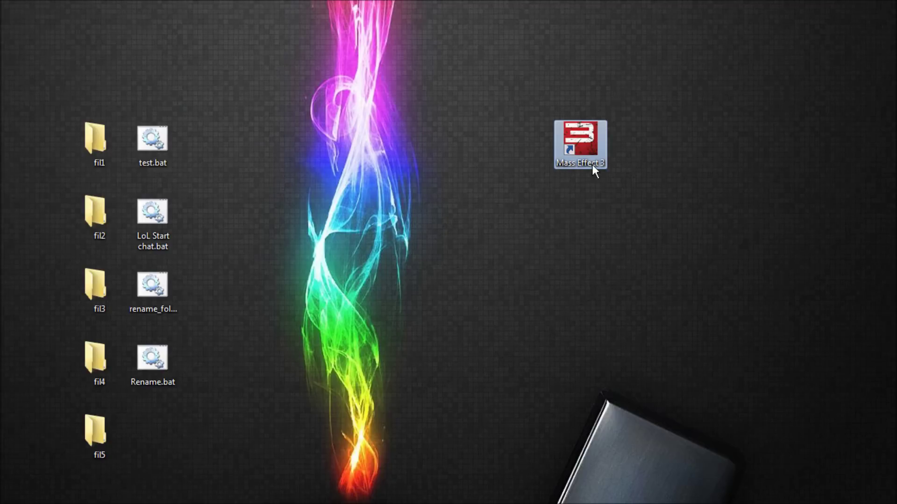
pyautogui.moveTo(592, 164); pyautogui.dragTo(449, 198)
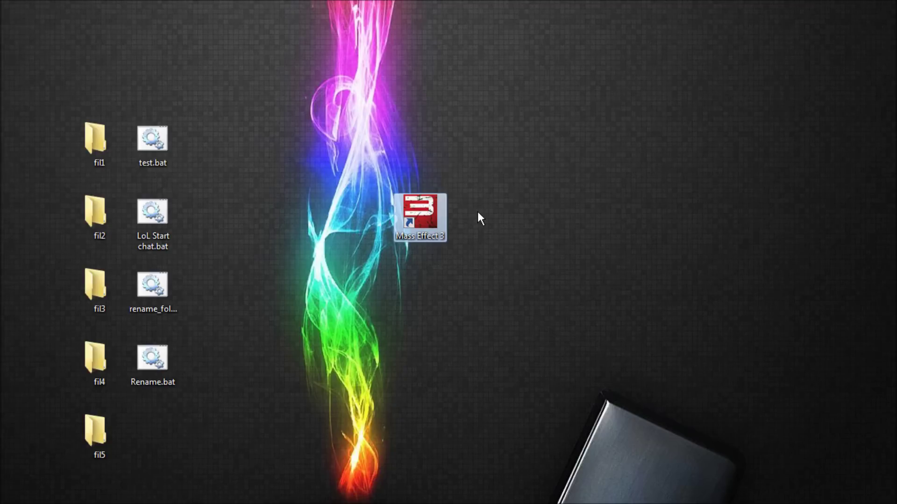
# - Bring up the Mass Effect 3 shortcut's context menu after dismissing a stray desktop menu
pyautogui.click(467, 118)
pyautogui.rightClick(491, 120)
pyautogui.click(441, 135)
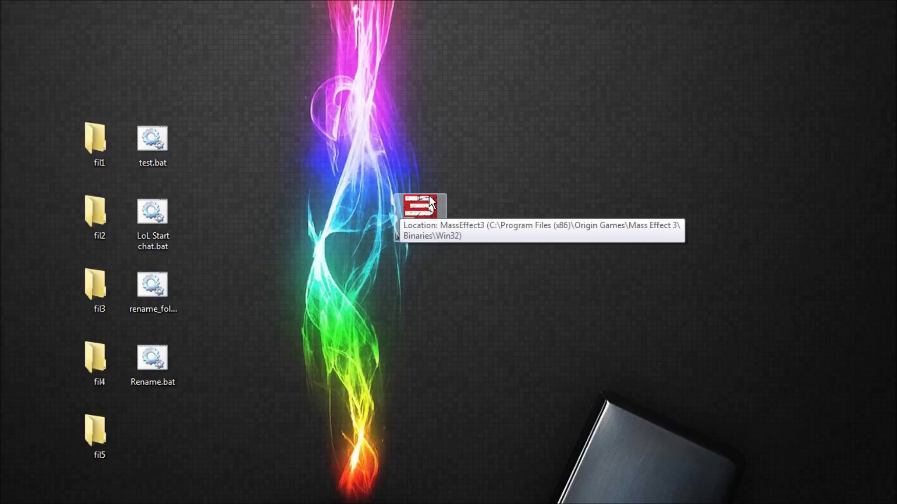
pyautogui.rightClick(428, 196)
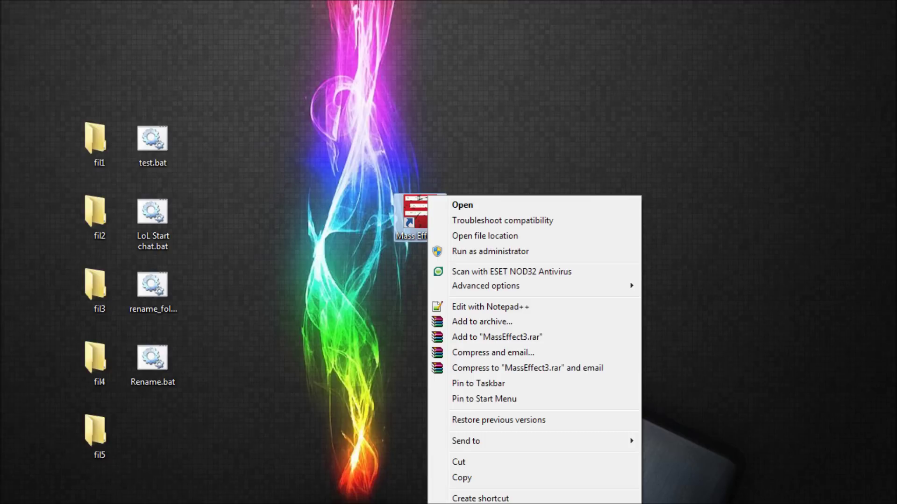
pyautogui.click(340, 289)
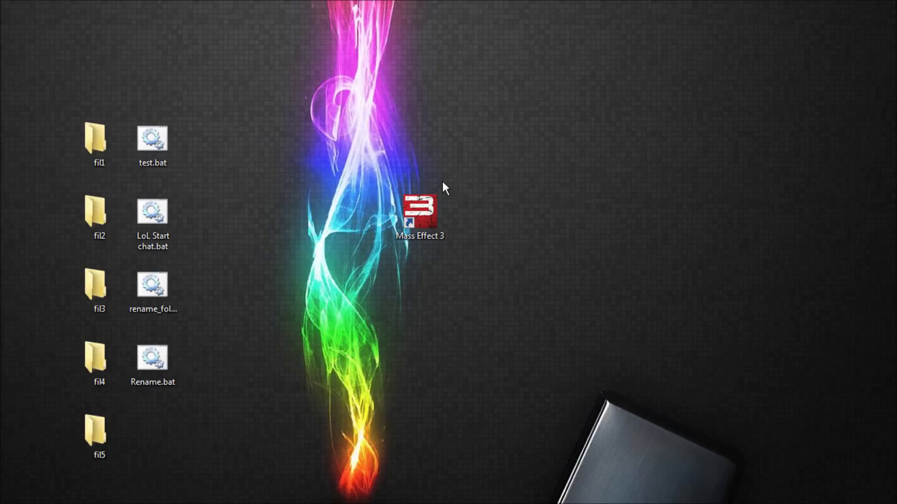
pyautogui.rightClick(425, 207)
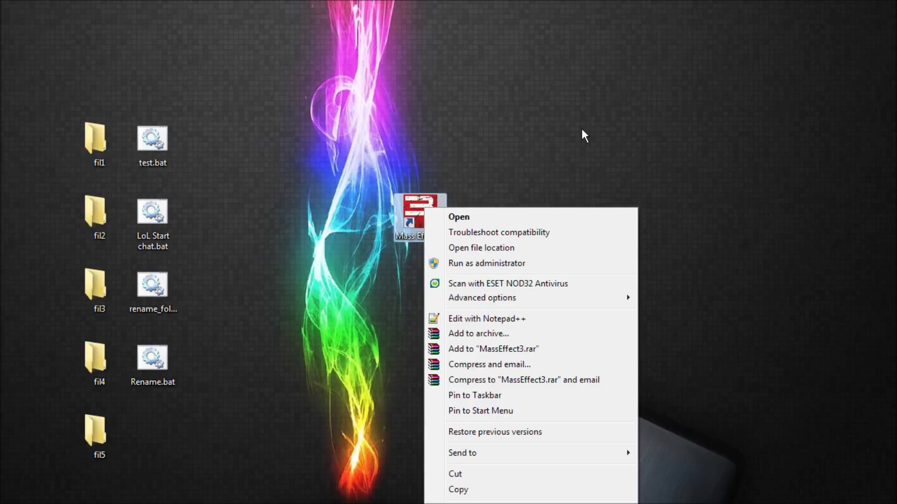
pyautogui.press('Escape')
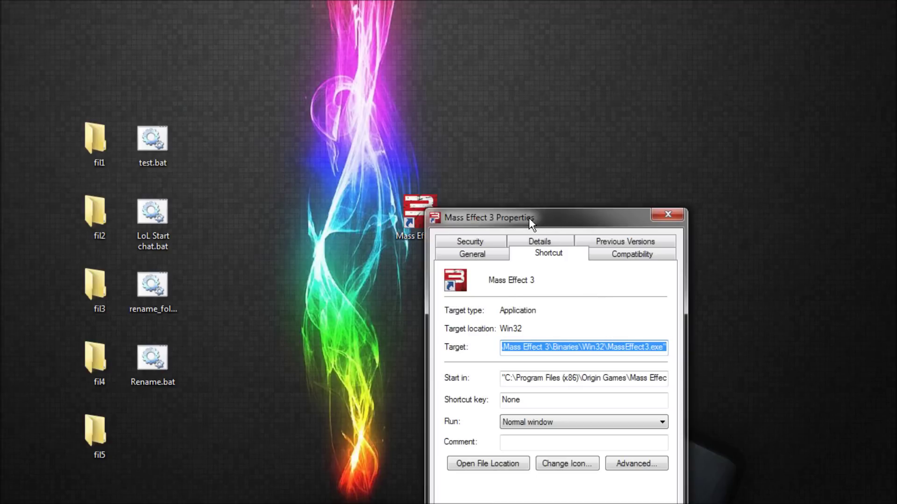
pyautogui.moveTo(539, 215); pyautogui.dragTo(471, 191)
pyautogui.click(593, 324)
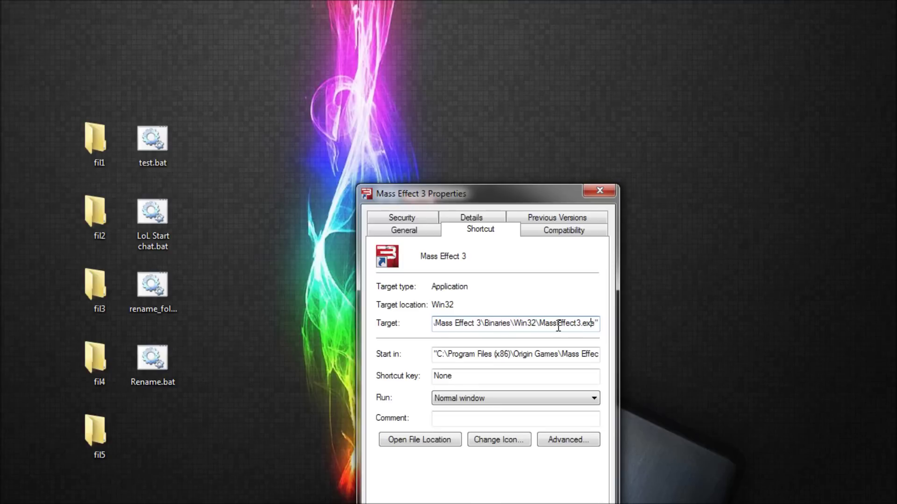
pyautogui.moveTo(558, 327); pyautogui.dragTo(420, 327)
pyautogui.moveTo(556, 323); pyautogui.dragTo(649, 323)
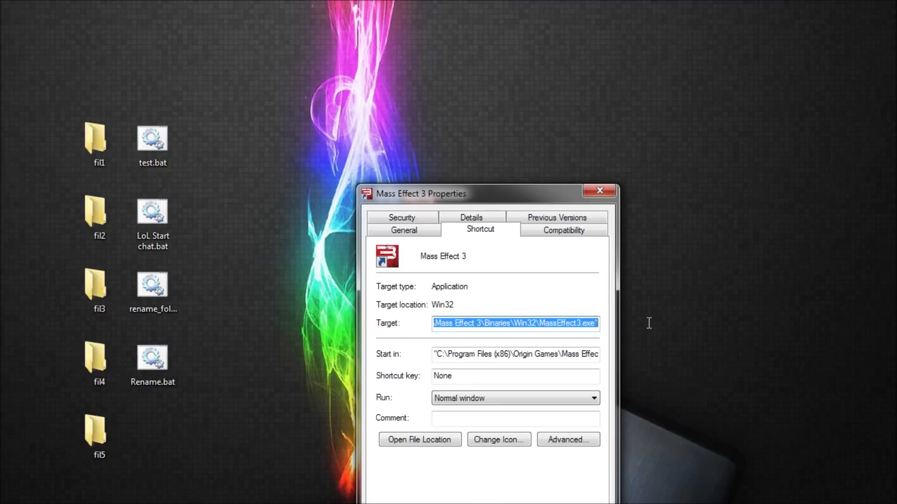
pyautogui.click(598, 323)
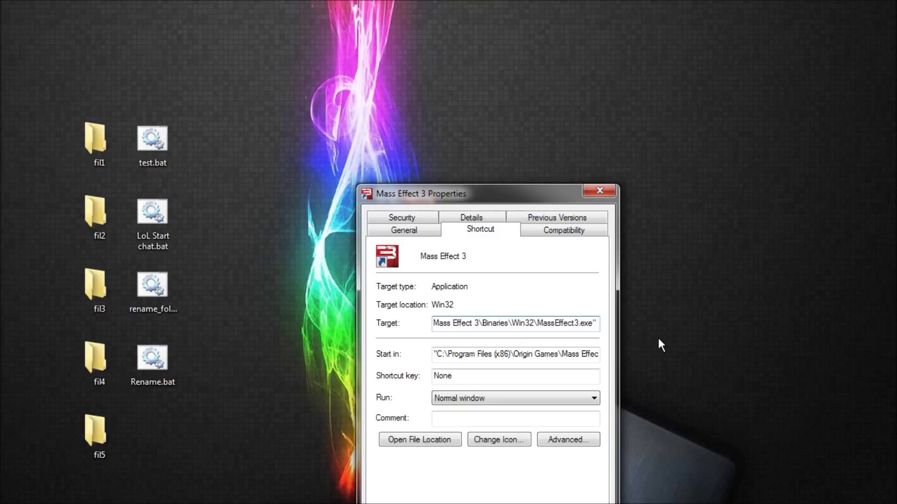
pyautogui.write('-')
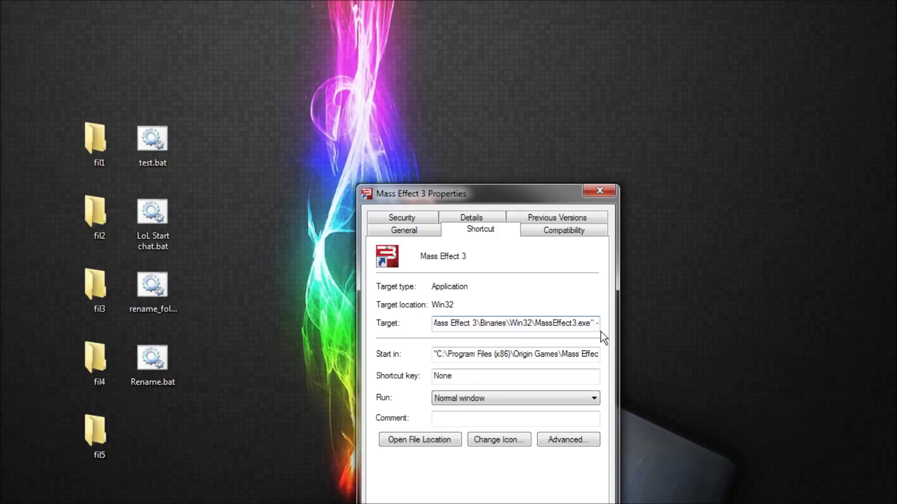
pyautogui.write('h')
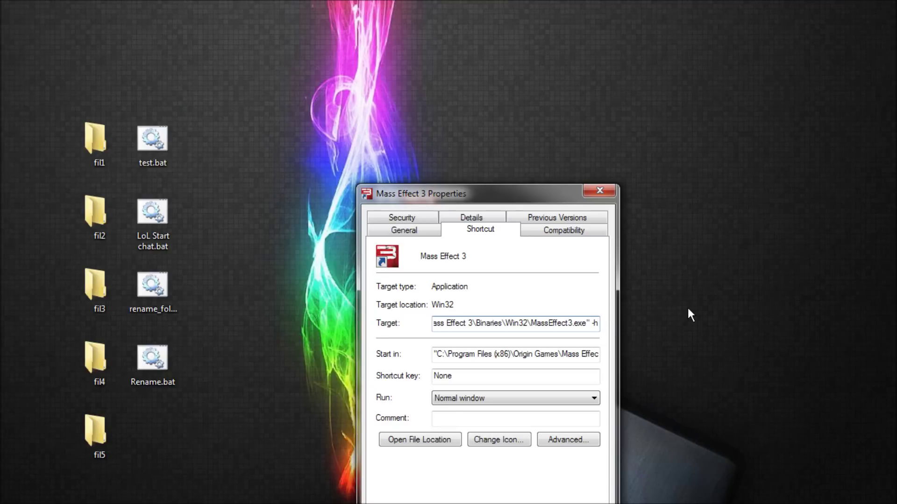
pyautogui.rightClick(677, 267)
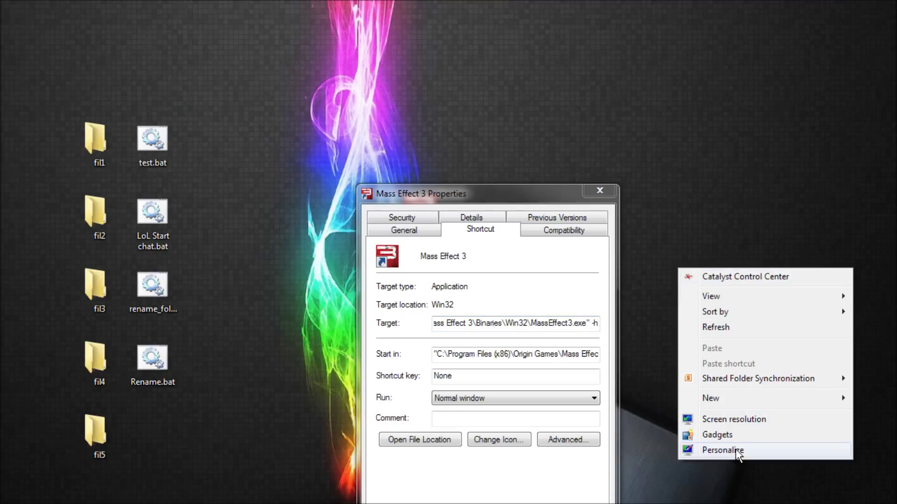
pyautogui.press('Escape')
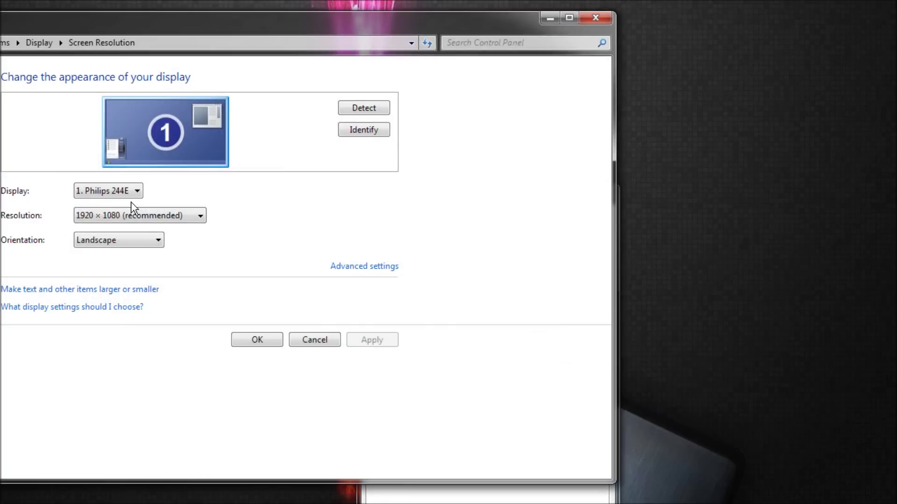
pyautogui.click(600, 20)
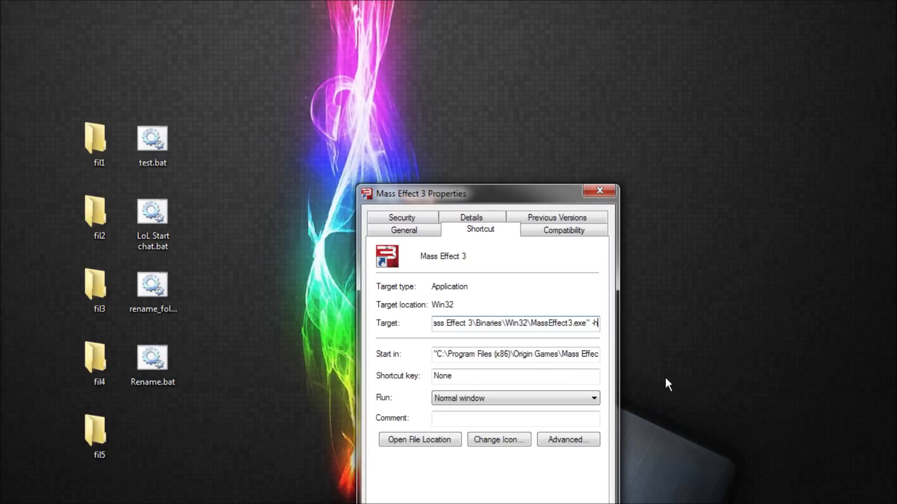
pyautogui.write('1080')
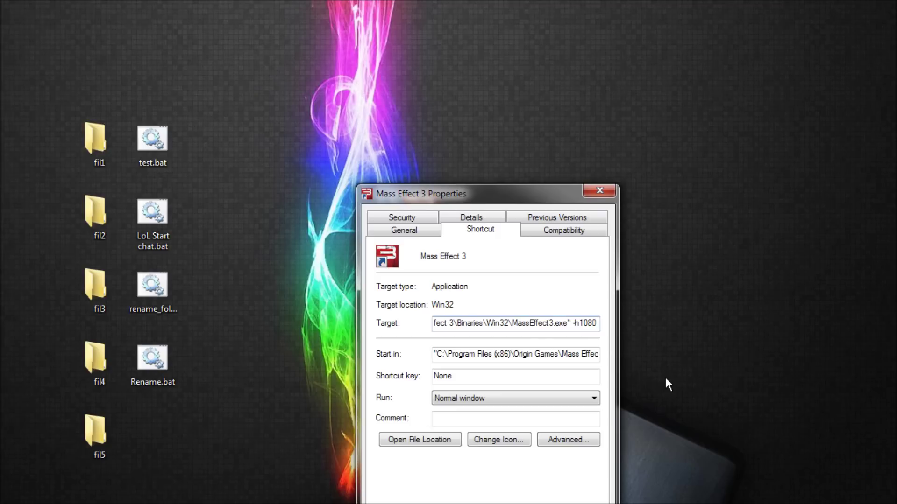
pyautogui.write(' -w')
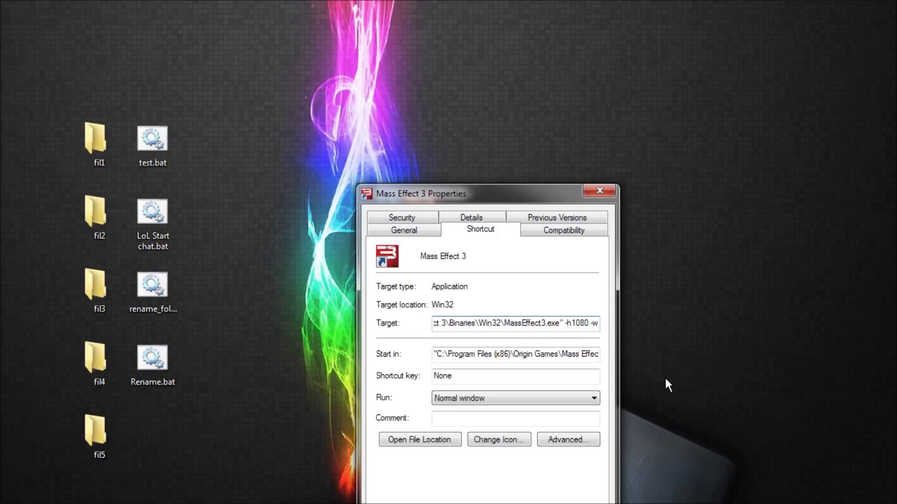
pyautogui.write('1920')
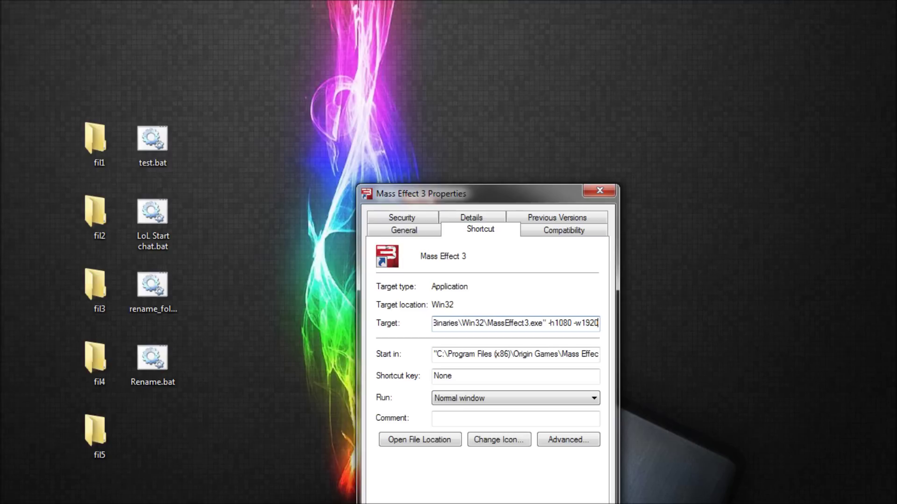
pyautogui.hotkey('ctrl', 'a')
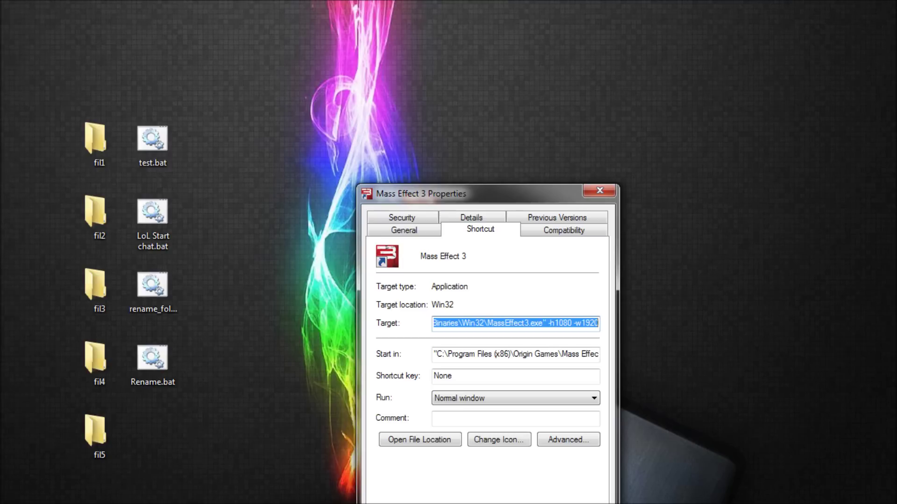
pyautogui.click(559, 323)
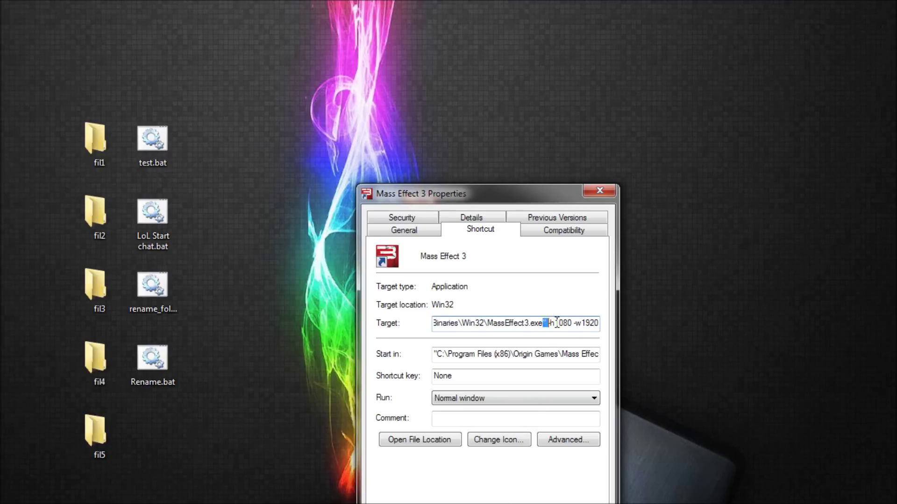
pyautogui.moveTo(547, 323); pyautogui.dragTo(625, 322)
pyautogui.click(561, 325)
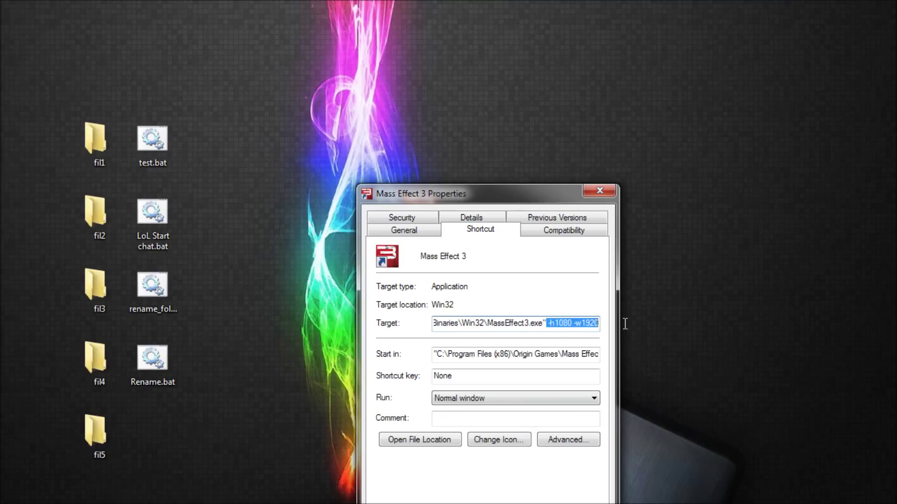
pyautogui.press('BackSpace')
pyautogui.hotkey('ctrl', 'a')
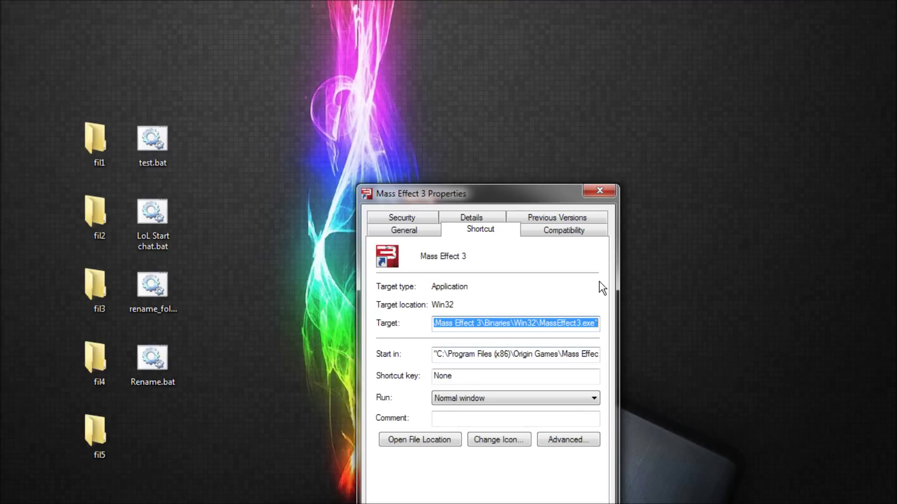
pyautogui.click(601, 190)
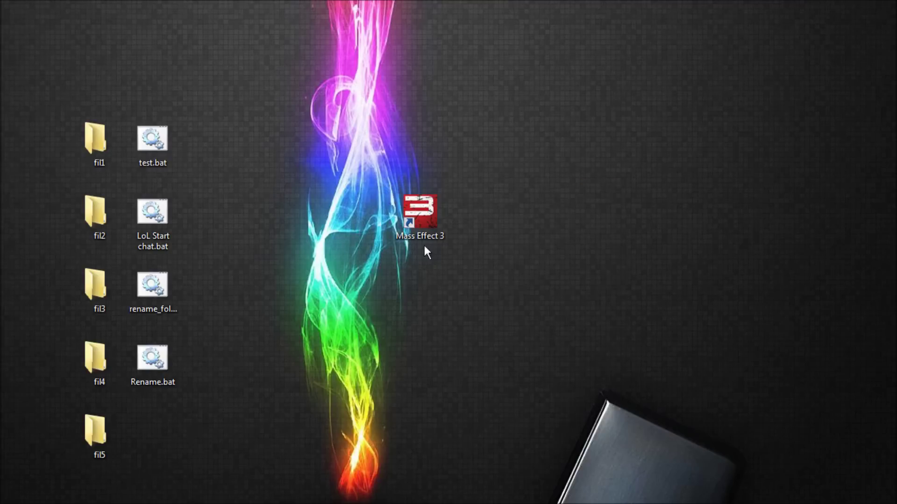
# - Browse from Computer through Local Disk (C:) and Users to the user's home folder
pyautogui.press('super')
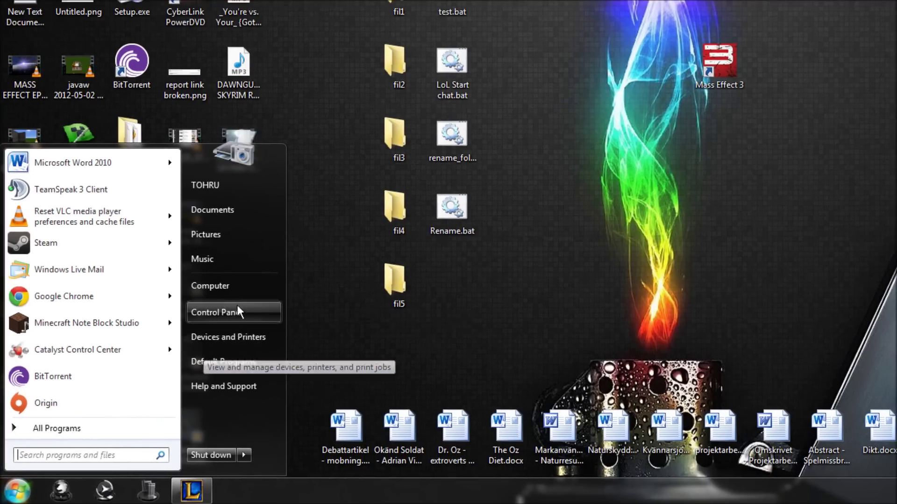
pyautogui.click(210, 285)
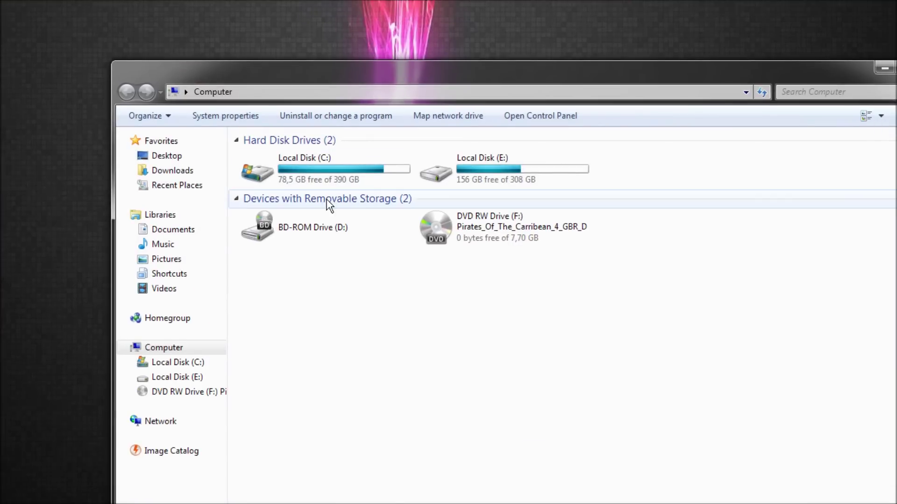
pyautogui.click(329, 161)
pyautogui.doubleClick(329, 159)
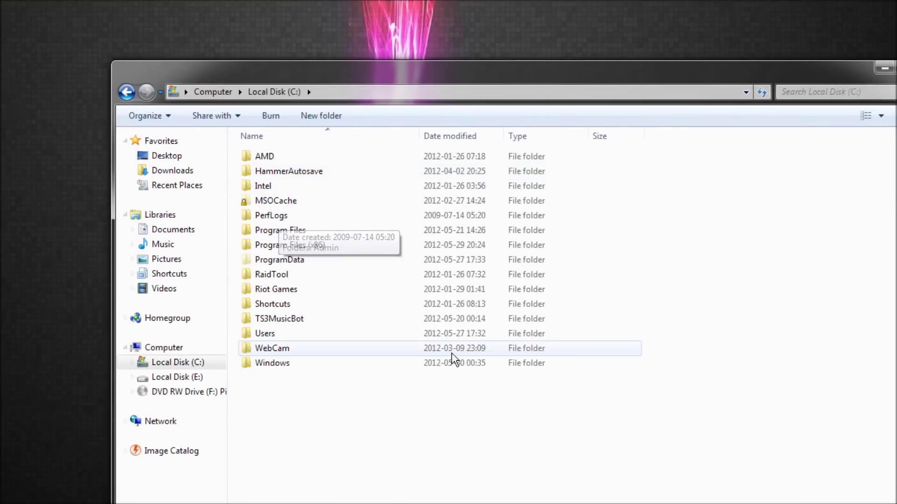
pyautogui.doubleClick(280, 337)
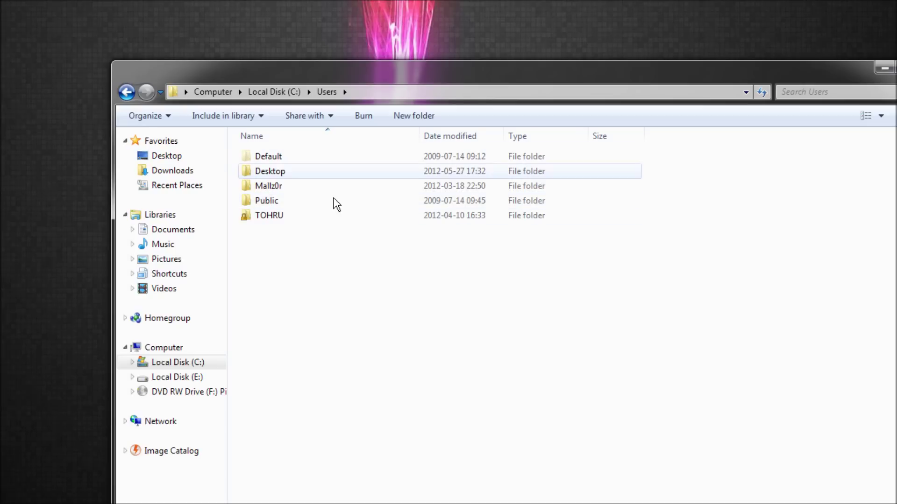
pyautogui.doubleClick(290, 216)
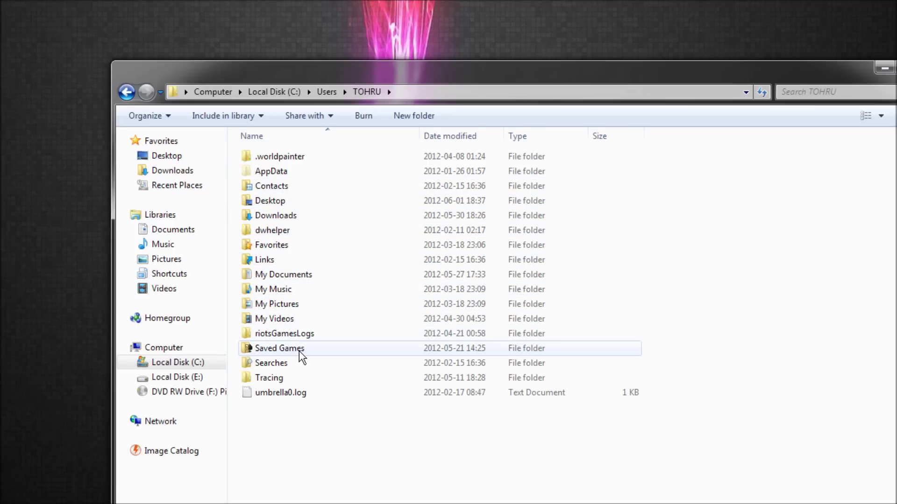
pyautogui.doubleClick(293, 350)
pyautogui.click(129, 94)
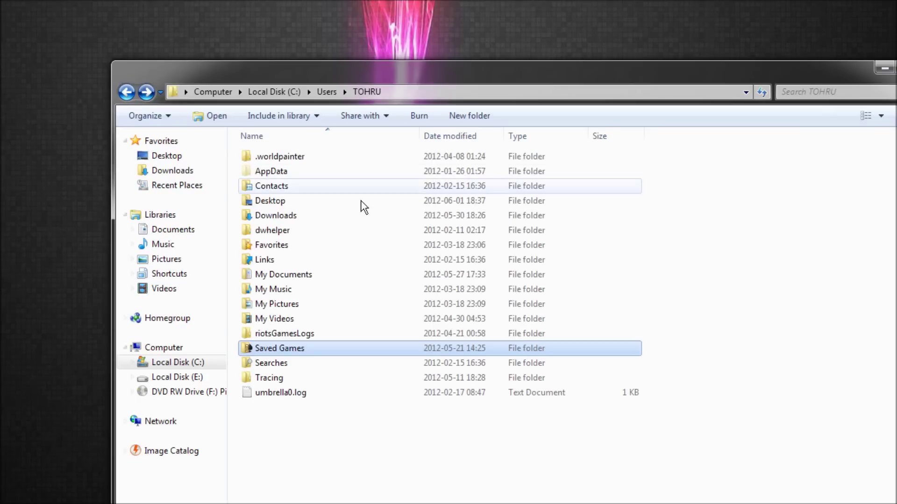
# - Check AppData\Roaming, then open AppData\Local\Ubisoft Game Launcher
pyautogui.doubleClick(310, 164)
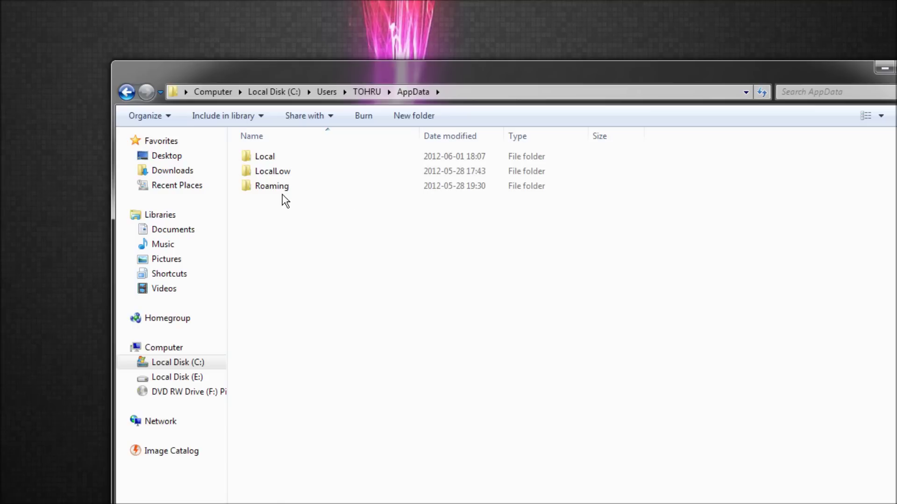
pyautogui.doubleClick(272, 187)
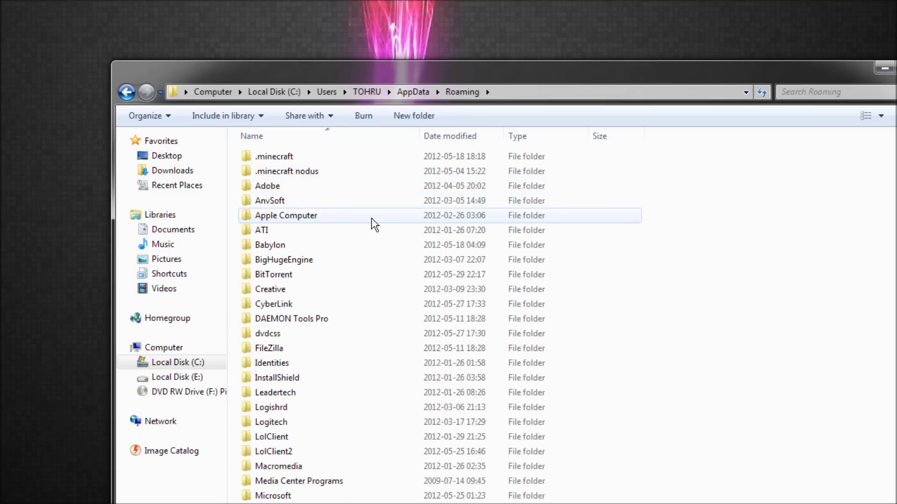
pyautogui.scroll(-6, 374, 224)
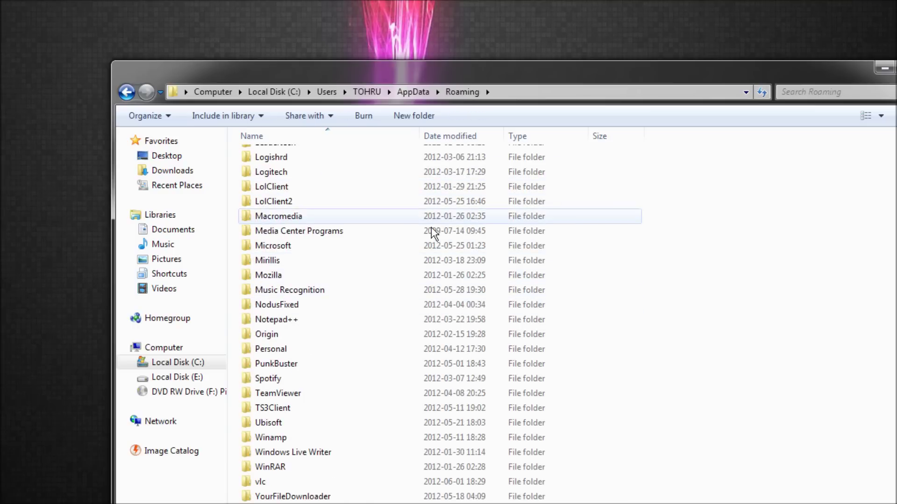
pyautogui.scroll(6, 467, 256)
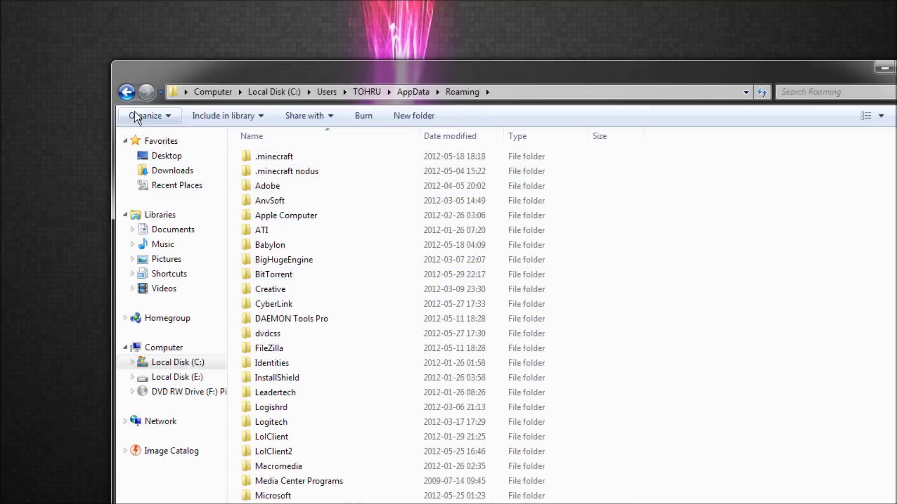
pyautogui.click(126, 92)
pyautogui.doubleClick(276, 155)
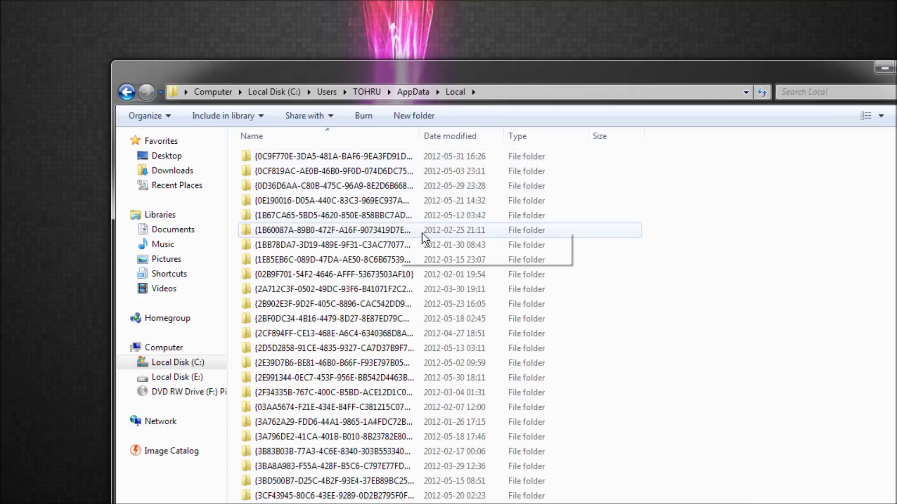
pyautogui.scroll(-15, 425, 252)
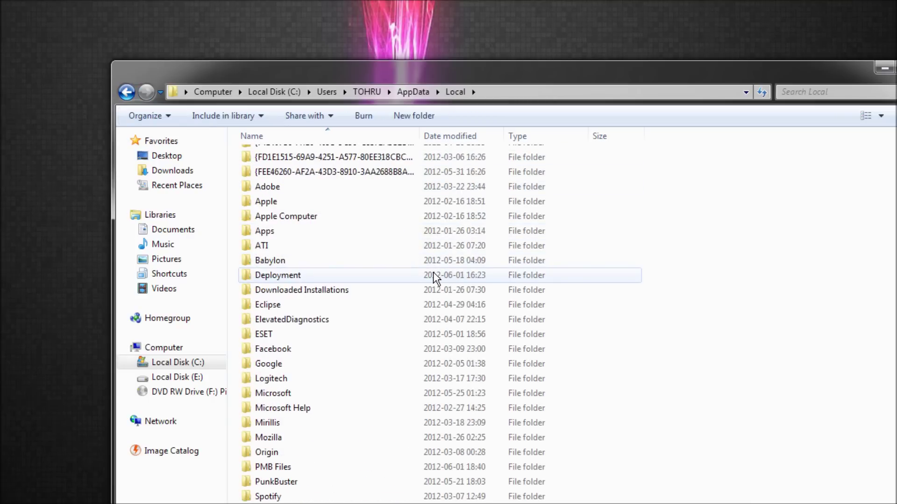
pyautogui.scroll(-3, 433, 277)
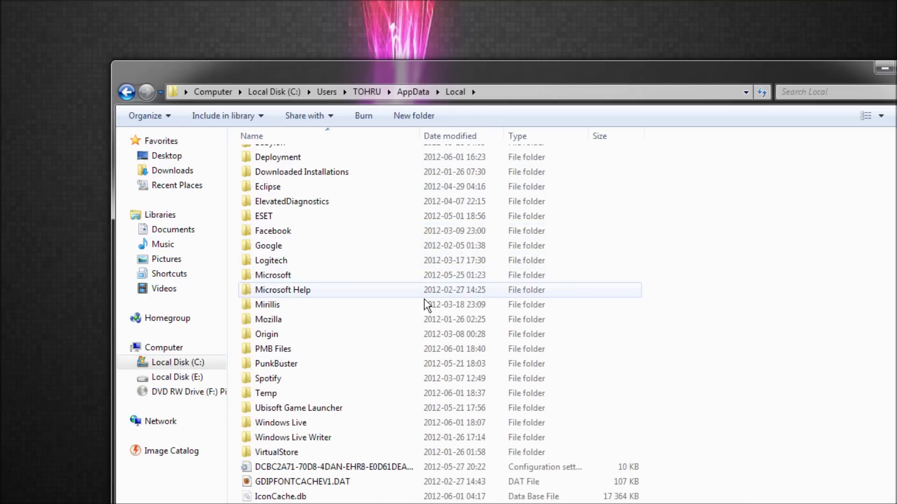
pyautogui.doubleClick(299, 409)
# - View the Ubisoft Game Launcher settings.yml in Notepad++ and close it
pyautogui.doubleClick(286, 202)
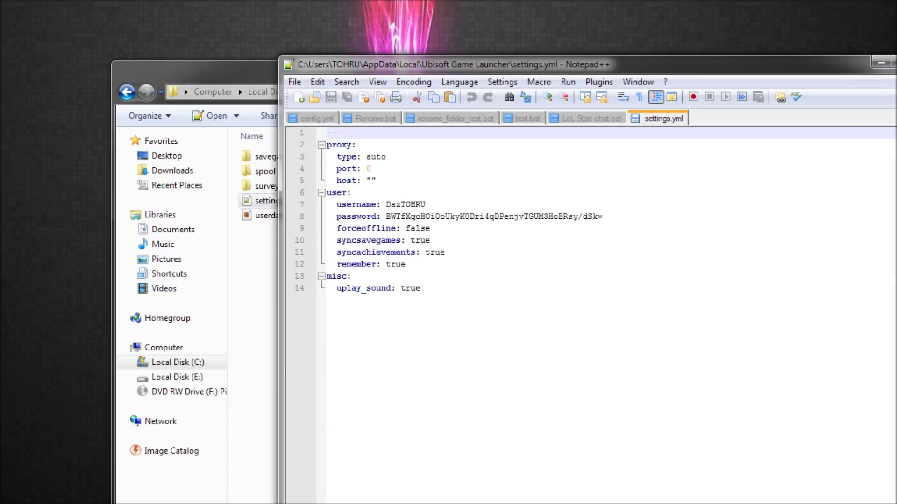
pyautogui.click(881, 62)
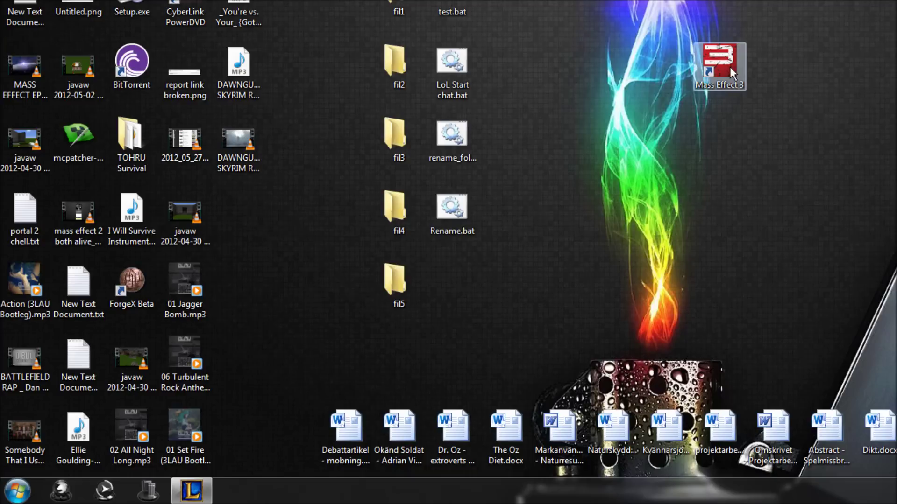
pyautogui.click(17, 493)
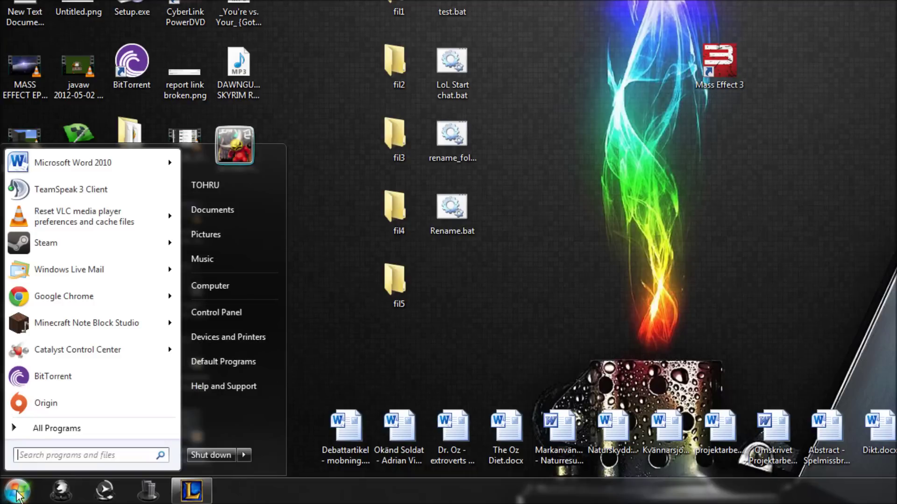
pyautogui.click(70, 455)
pyautogui.write('%appdata%')
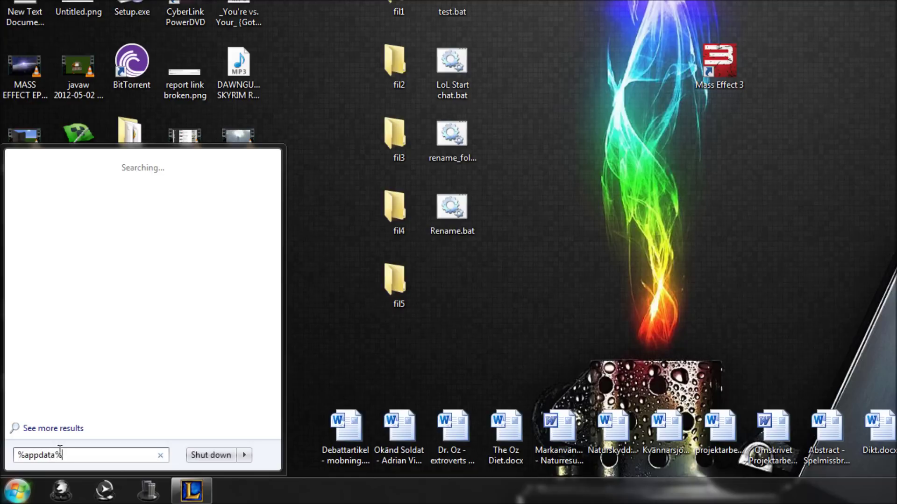
pyautogui.press('Return')
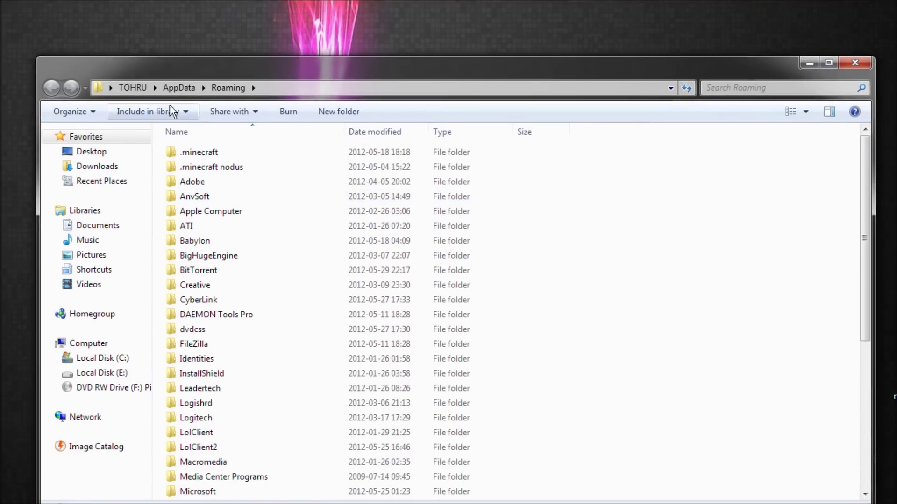
pyautogui.click(167, 169)
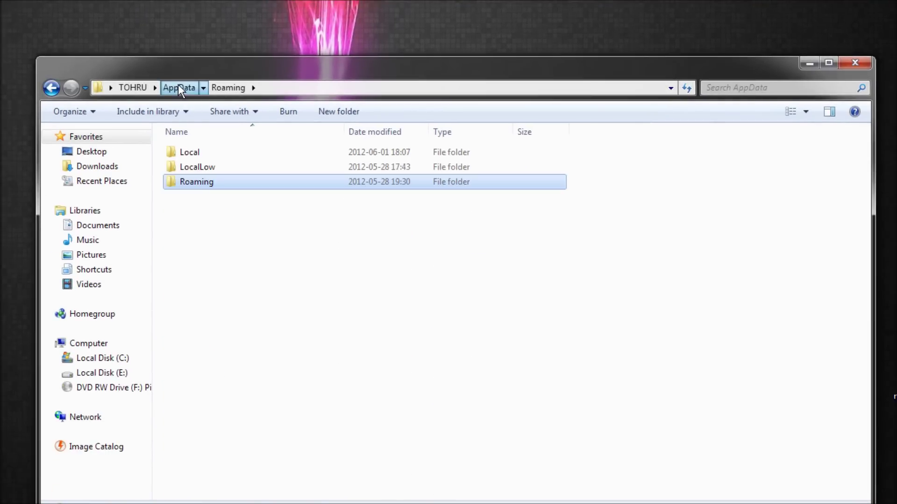
pyautogui.doubleClick(215, 167)
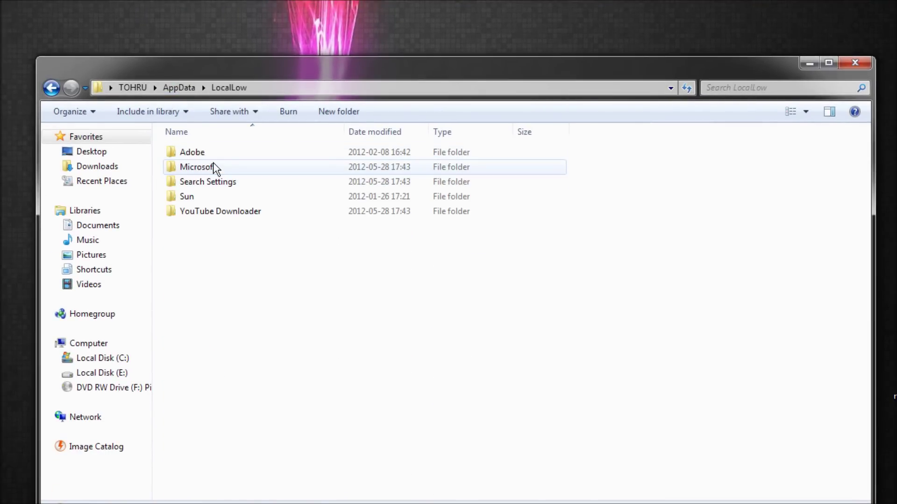
pyautogui.click(52, 88)
pyautogui.click(50, 88)
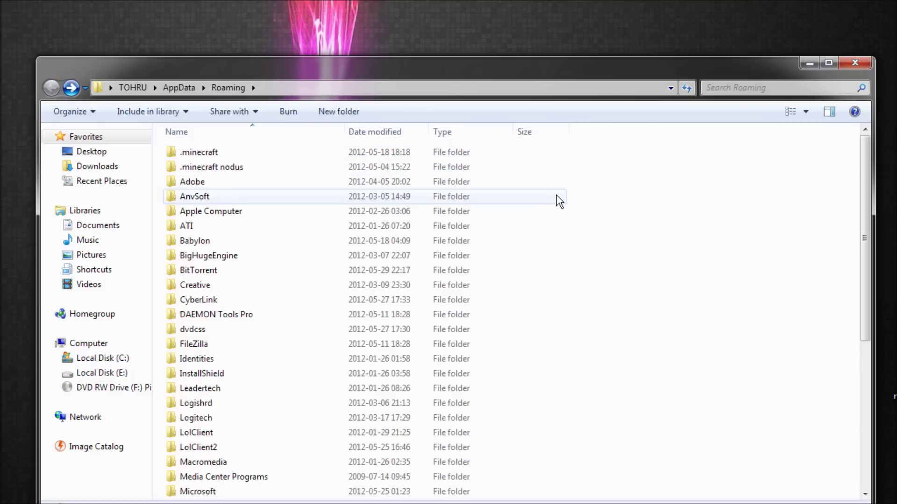
pyautogui.scroll(-5, 644, 264)
pyautogui.scroll(-1, 651, 273)
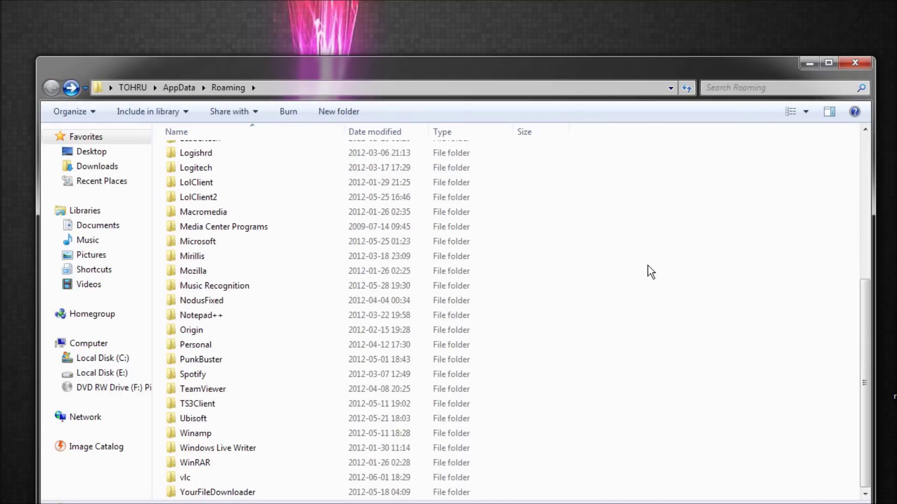
pyautogui.click(859, 67)
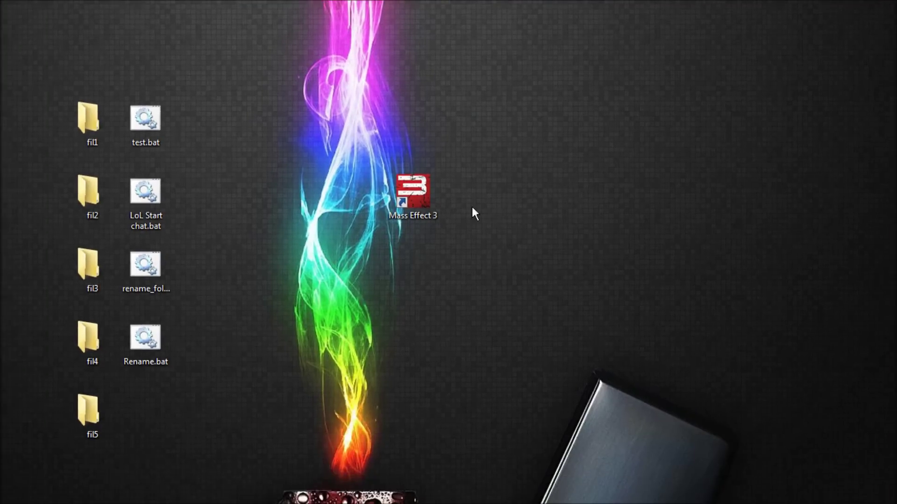
# - Append -hxxx -wxxx to the Mass Effect 3 shortcut's Target and save with OK
pyautogui.rightClick(432, 207)
pyautogui.press('r')
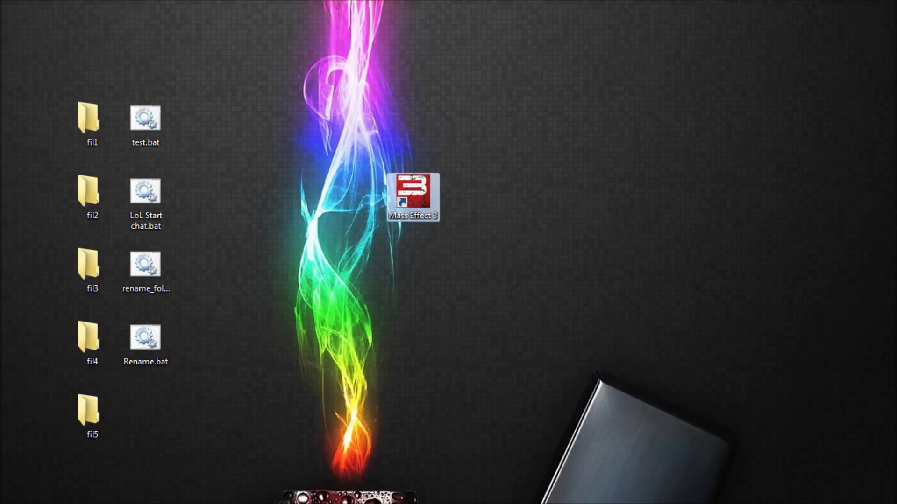
pyautogui.click(674, 347)
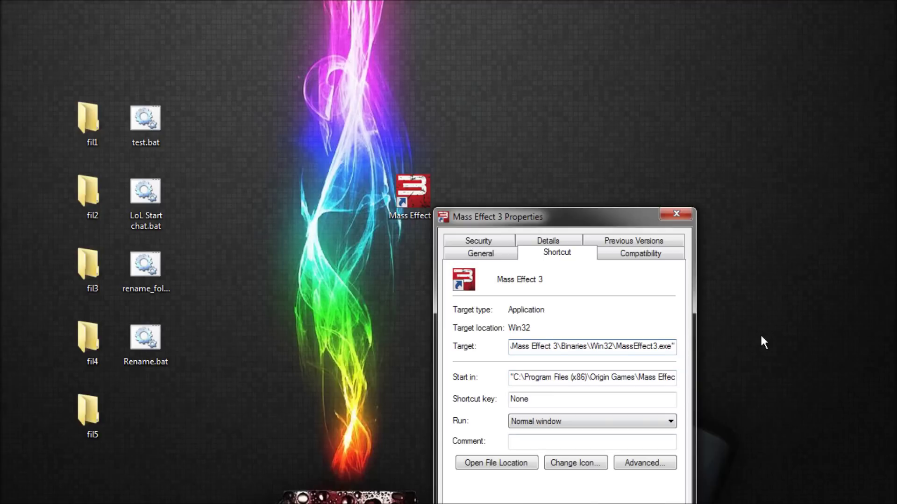
pyautogui.write('-')
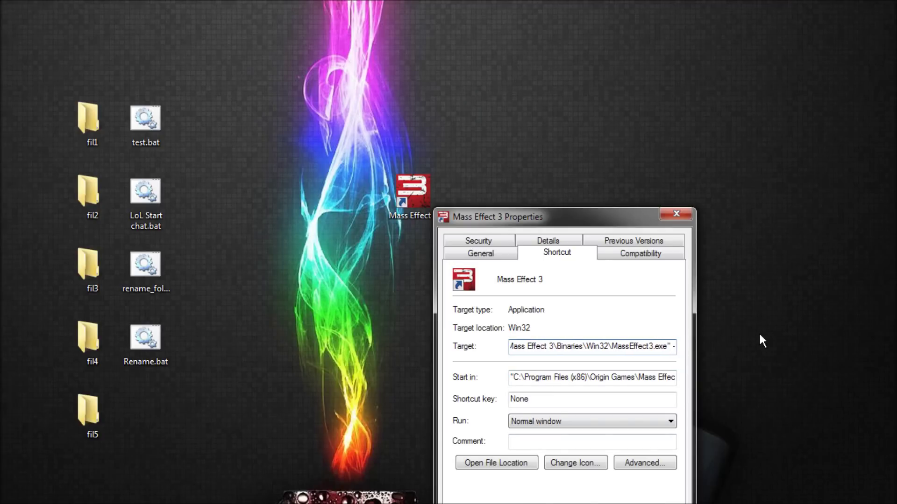
pyautogui.press('BackSpace')
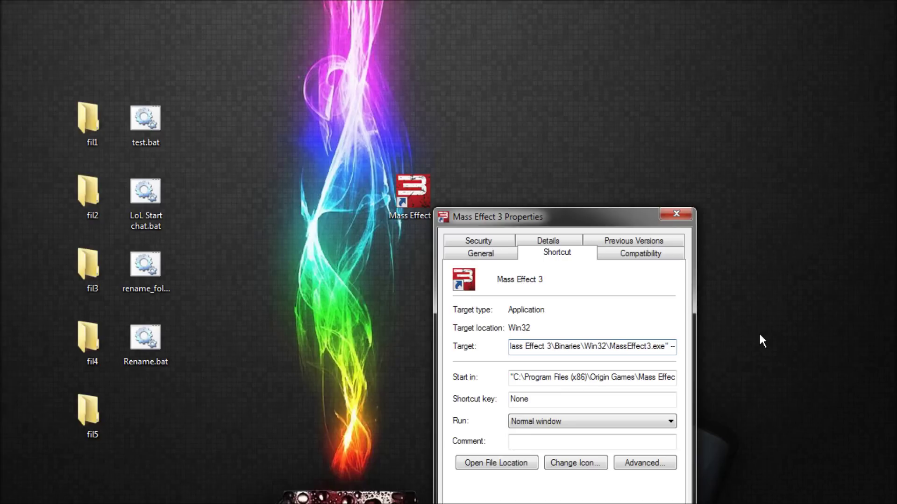
pyautogui.press('BackSpace')
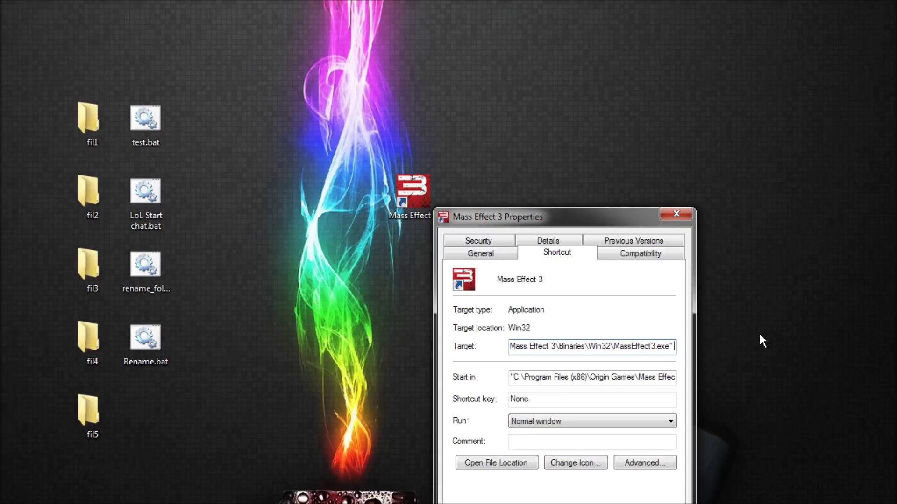
pyautogui.write('-')
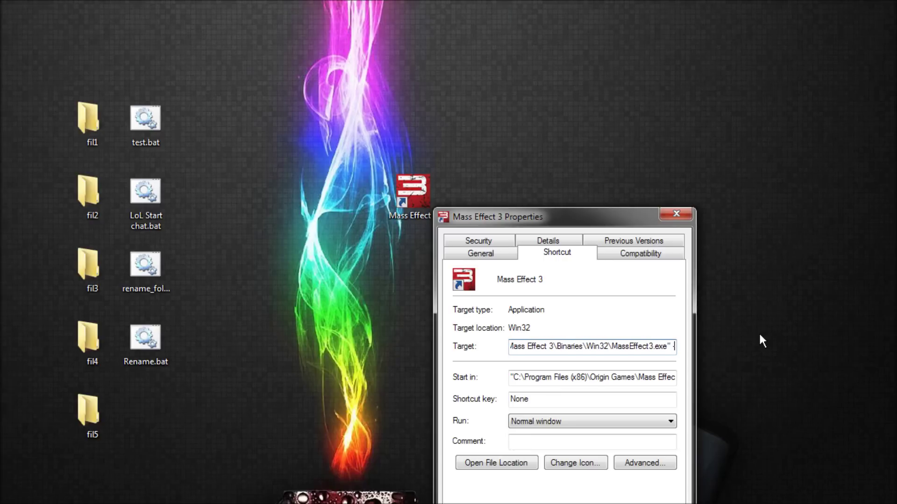
pyautogui.write('h')
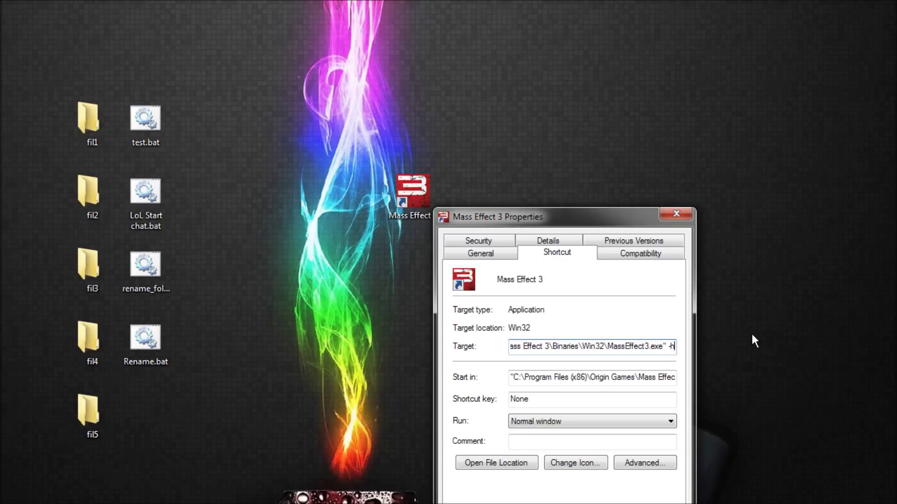
pyautogui.write('xxx -wxx')
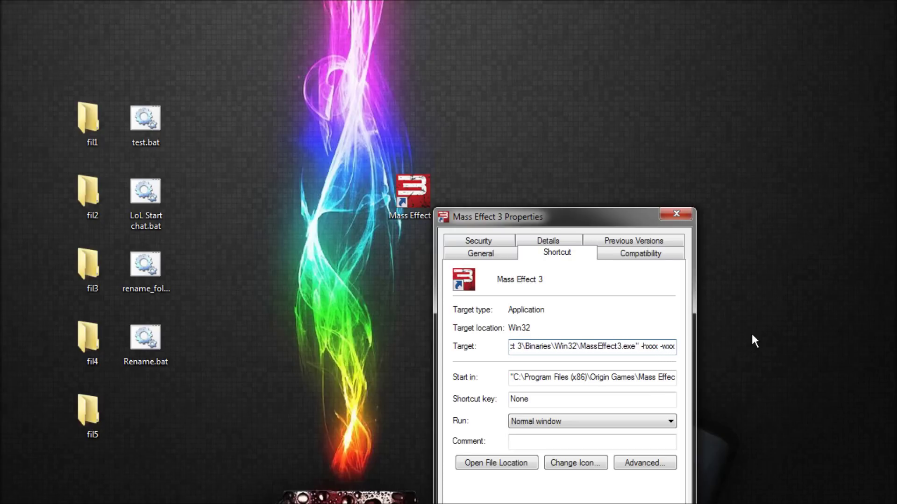
pyautogui.write('x')
pyautogui.click(683, 216)
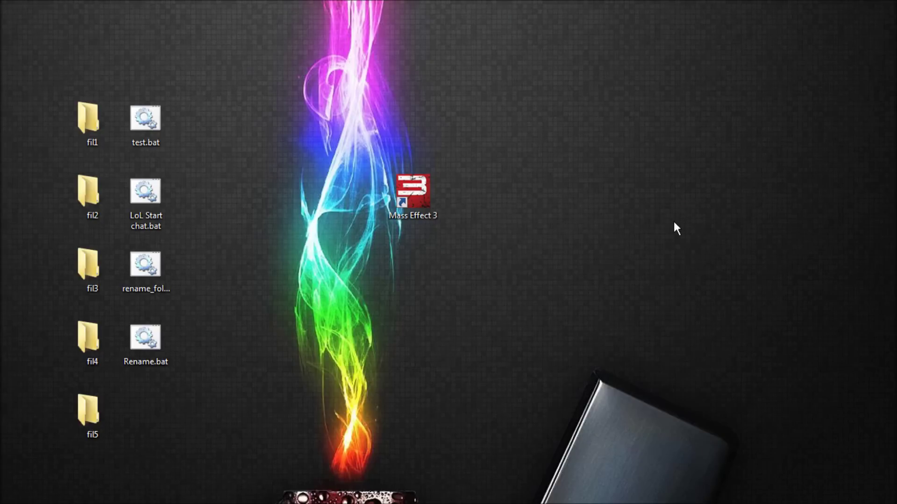
pyautogui.doubleClick(407, 180)
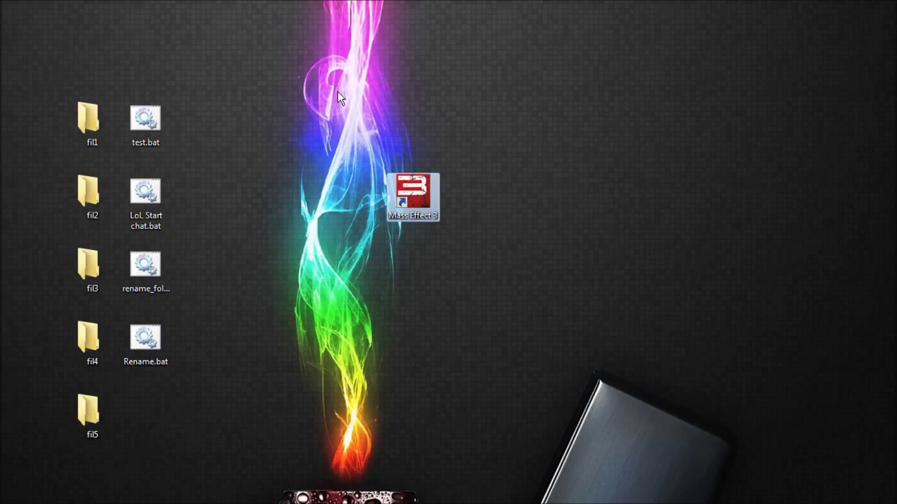